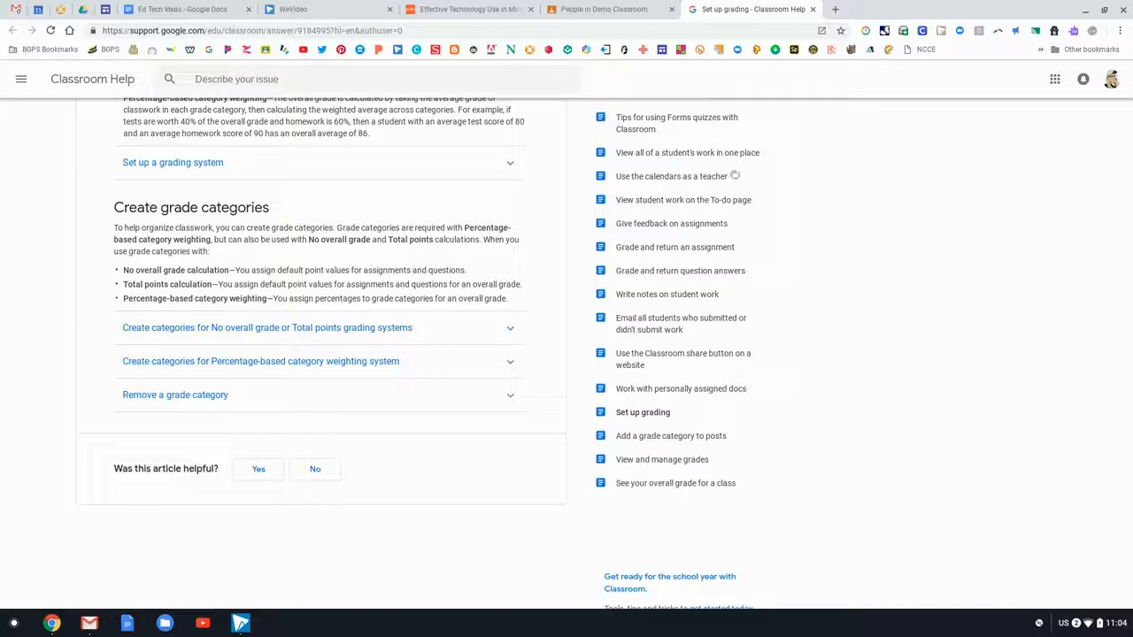
- Keep 'Weighted by category' grading and add a blank fourth category row below Papers
left_click(814, 10)
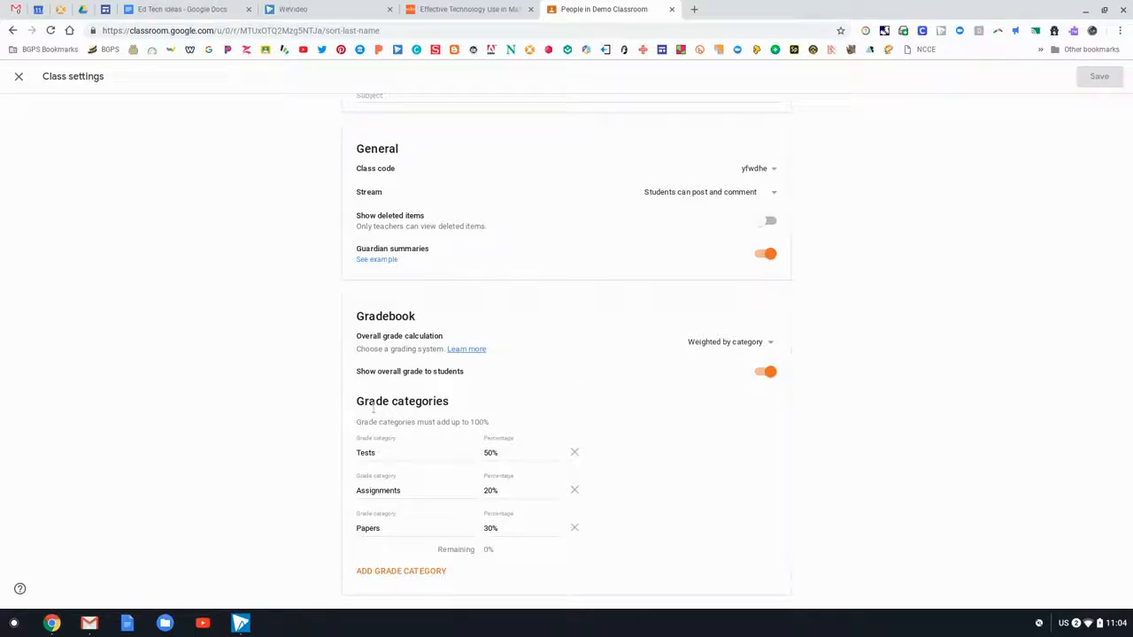
left_click(759, 343)
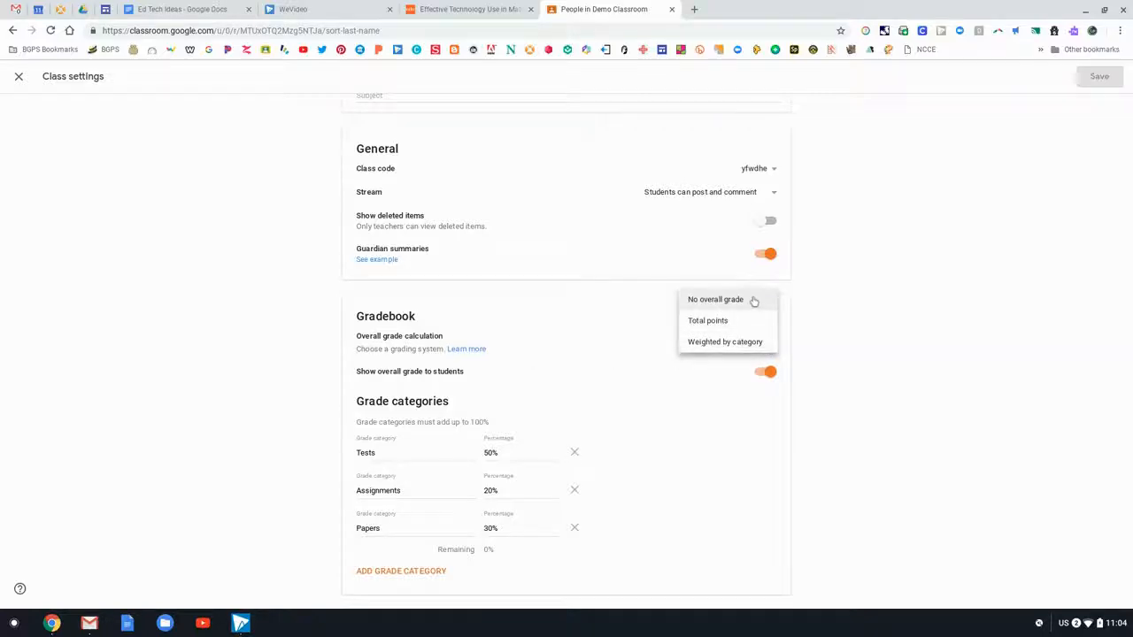
left_click(758, 345)
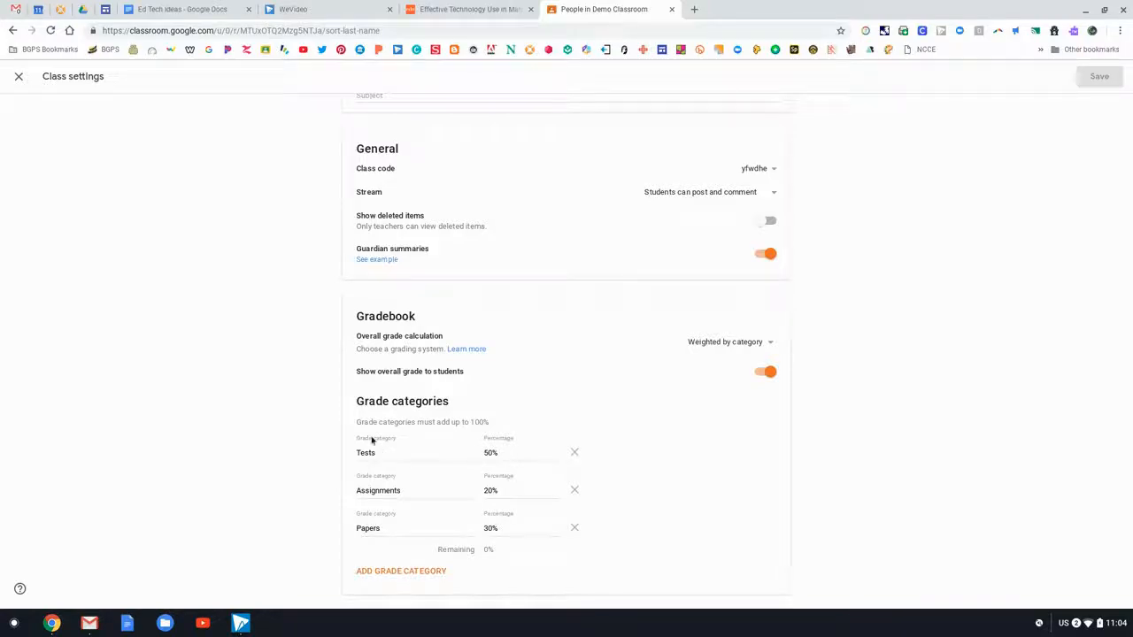
left_click(403, 573)
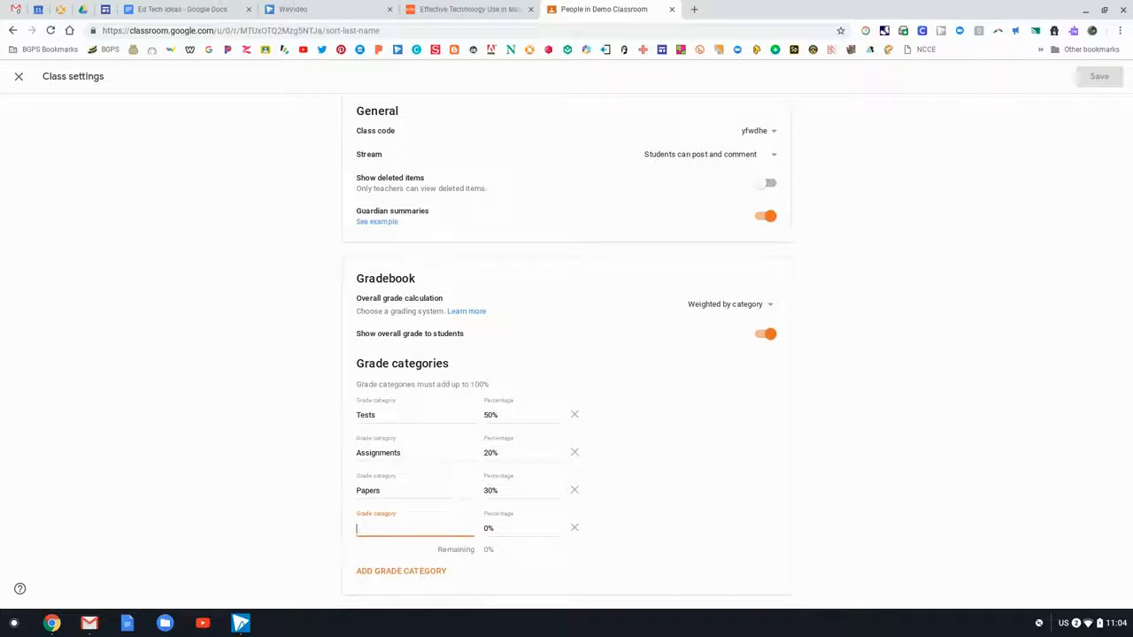
- Name the new category 'Journal Entries' and give it a 10% weight
type("Journal")
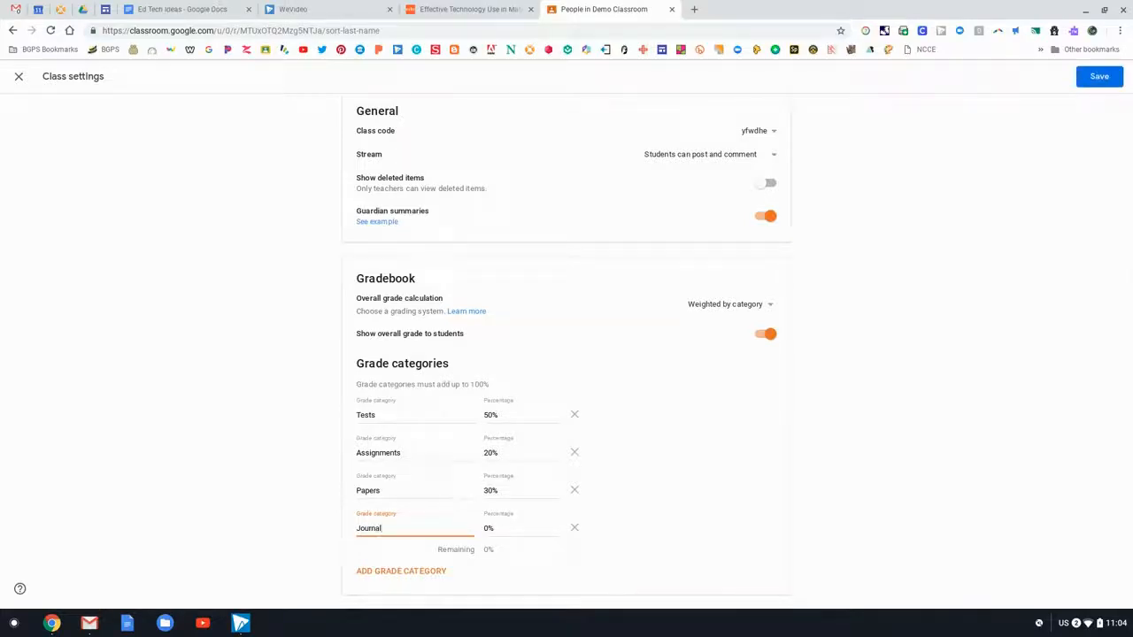
type(" Entries")
left_click(557, 529)
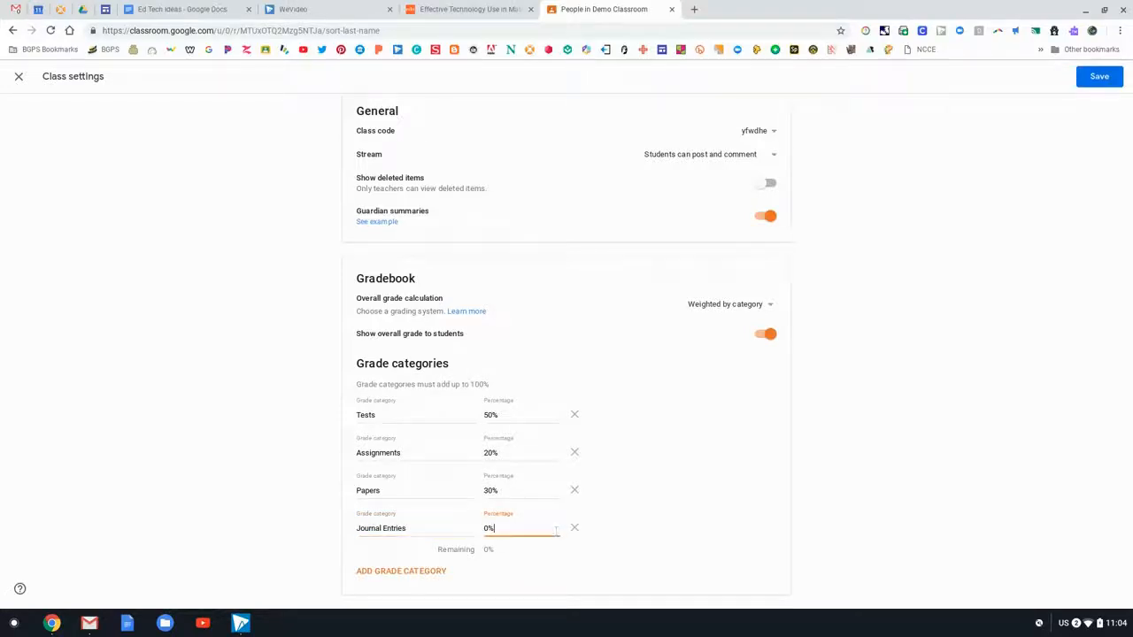
key("BackSpace")
key("BackSpace")
type("10")
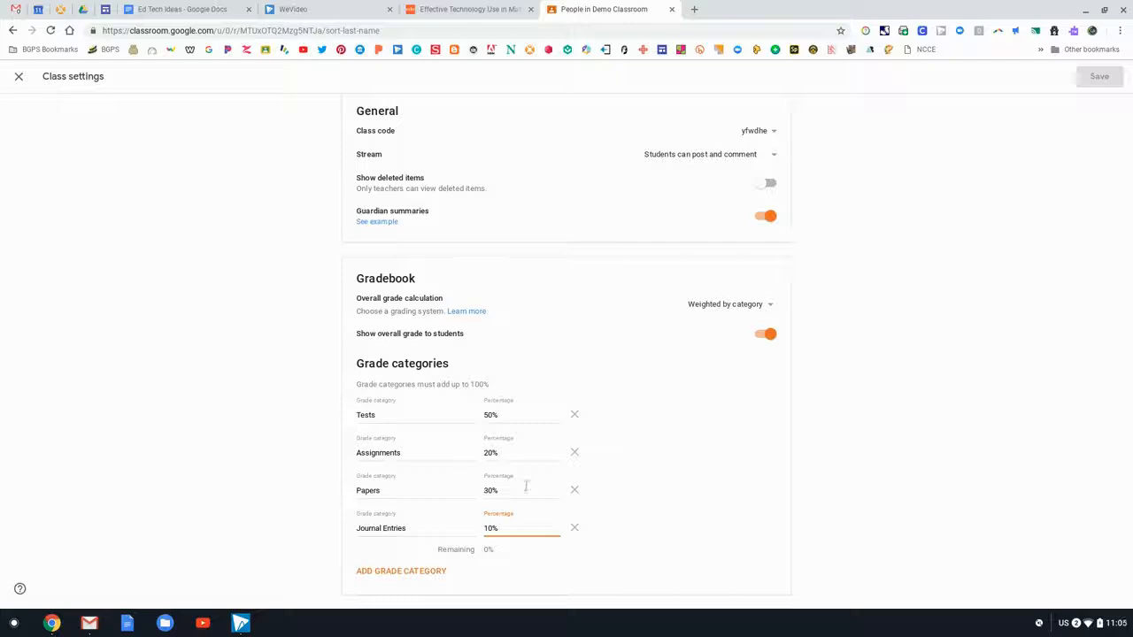
- Lower the Tests category weight to 40% so the weights total 100%
left_click(518, 416)
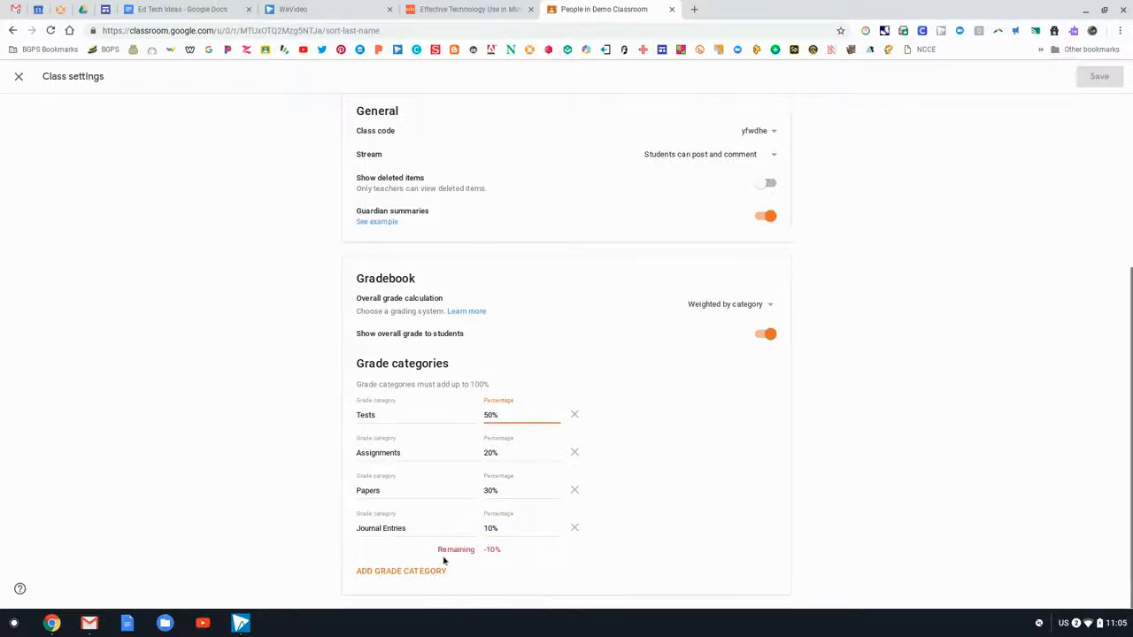
key("Left")
key("Left")
key("BackSpace")
type("4")
left_click(665, 422)
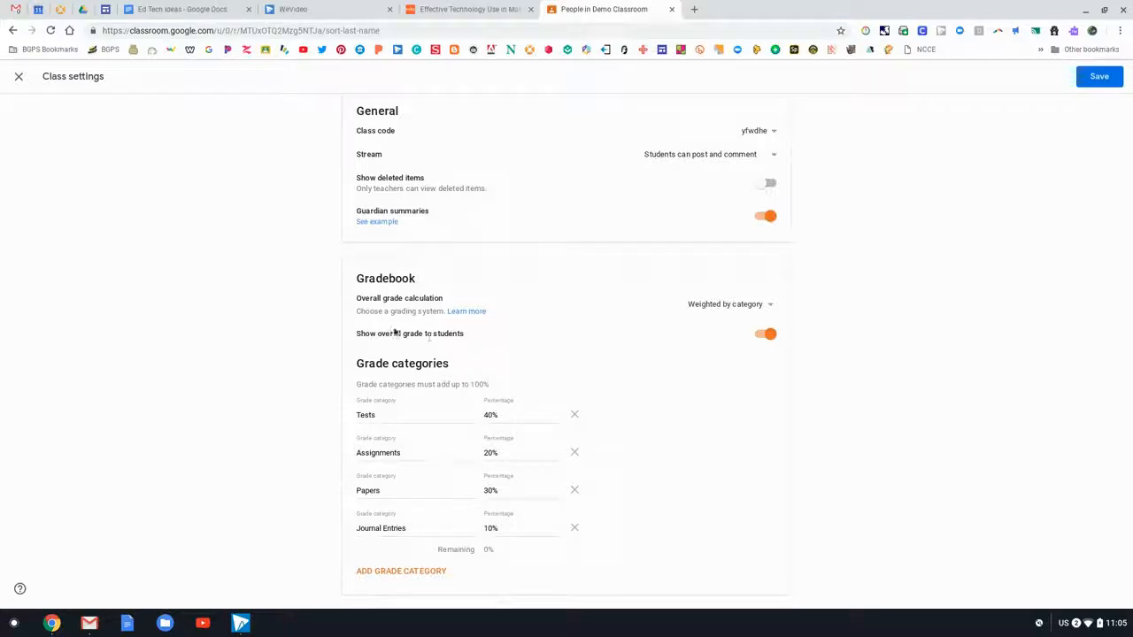
- Hide the overall grade from students and save the class settings
left_click(769, 335)
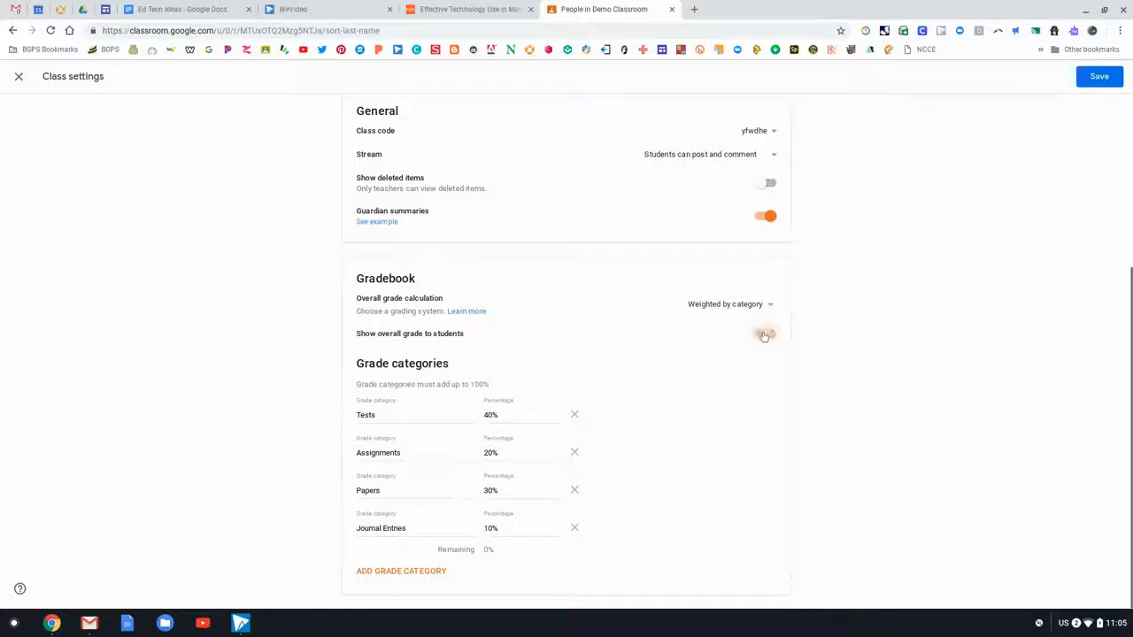
scroll(584, 384, "up", 1)
scroll(584, 384, "up", 2)
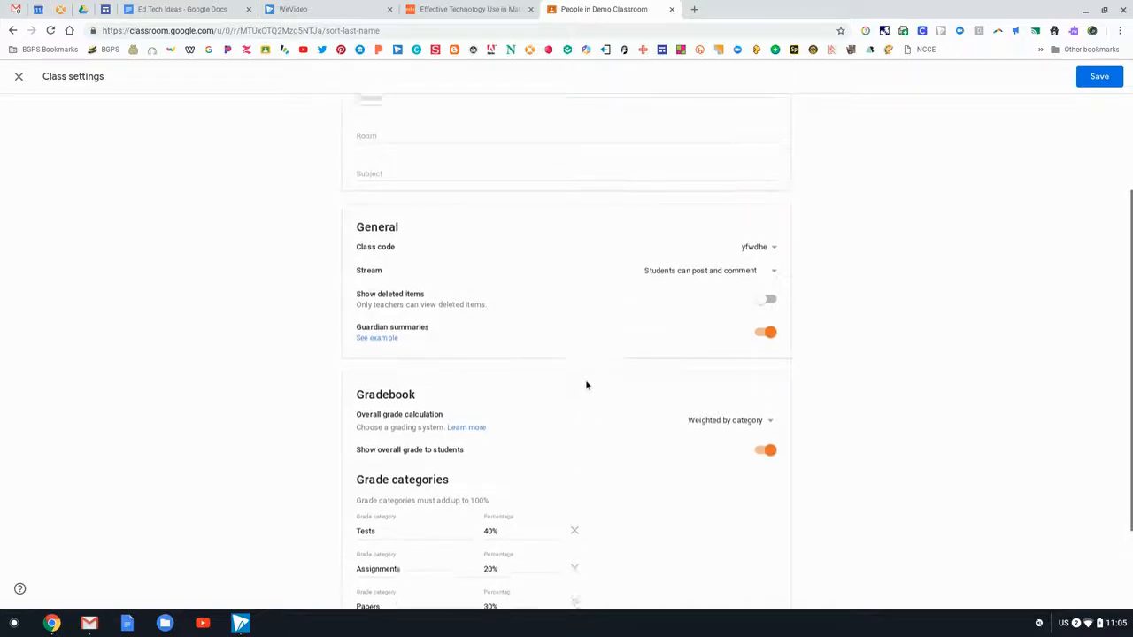
left_click(1099, 77)
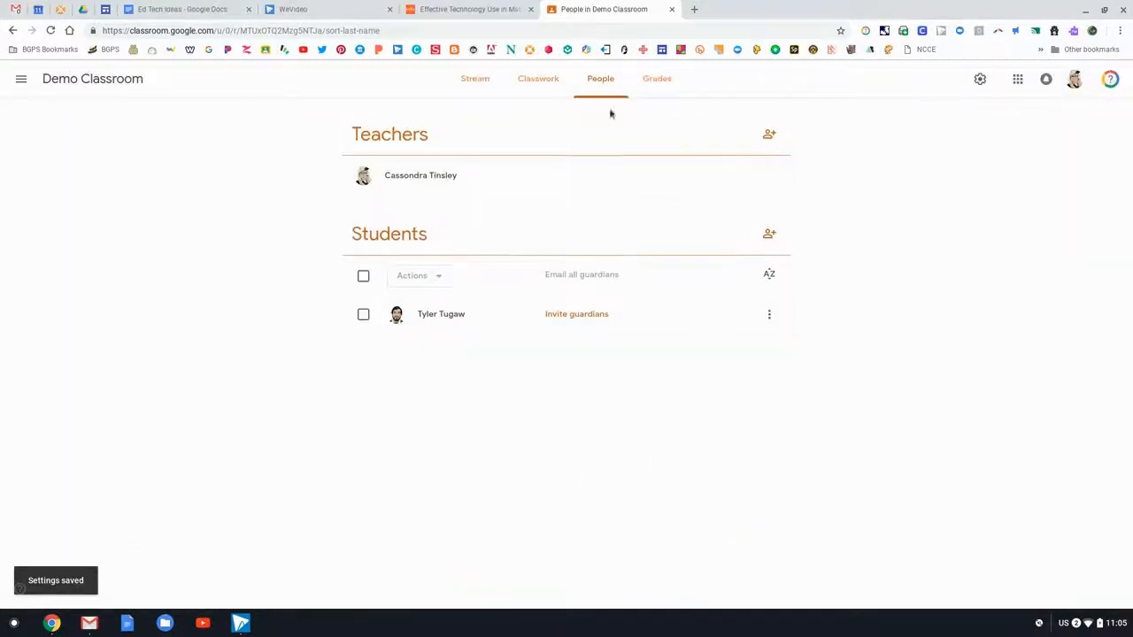
- In the gradebook, check the Quiz submission, then open the student's Writing Sample submission (draft 78/100)
left_click(655, 88)
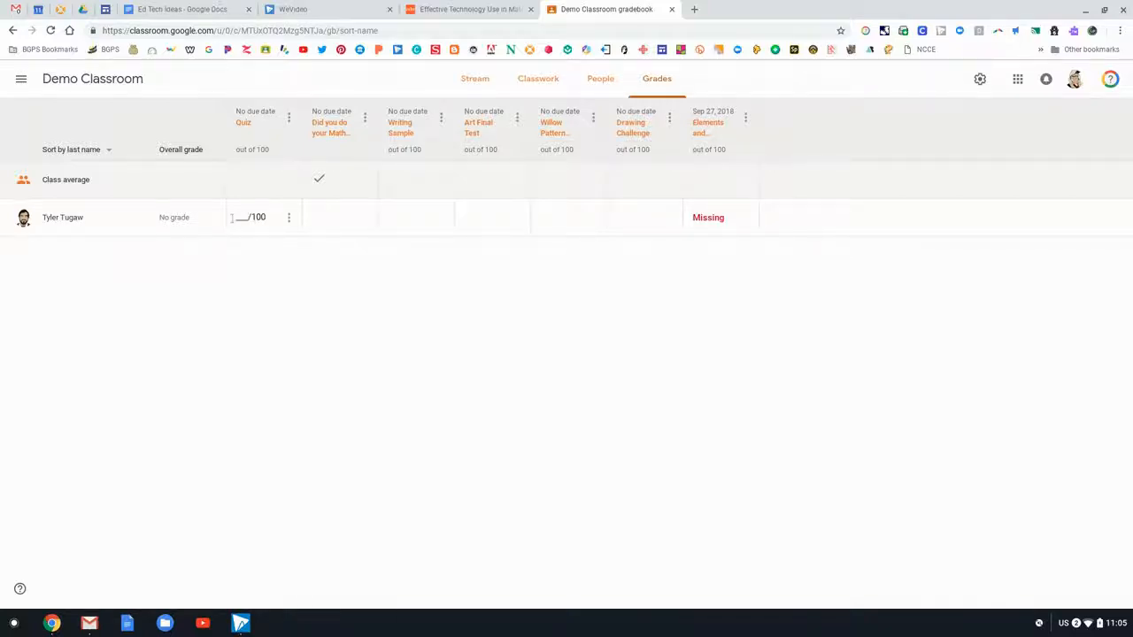
left_click(289, 219)
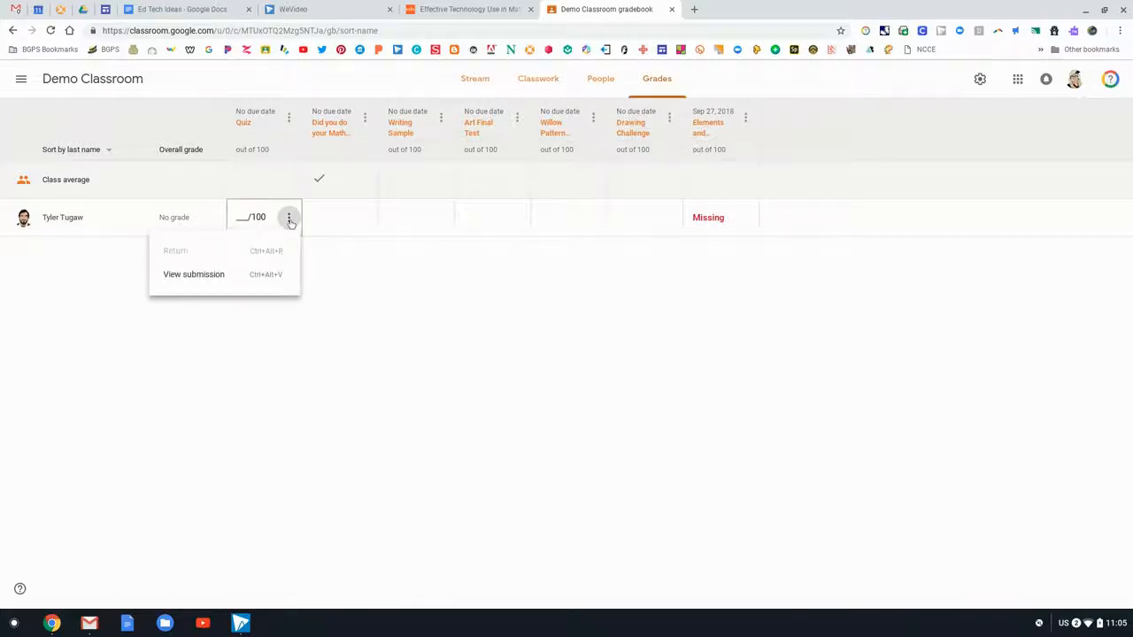
left_click(195, 276)
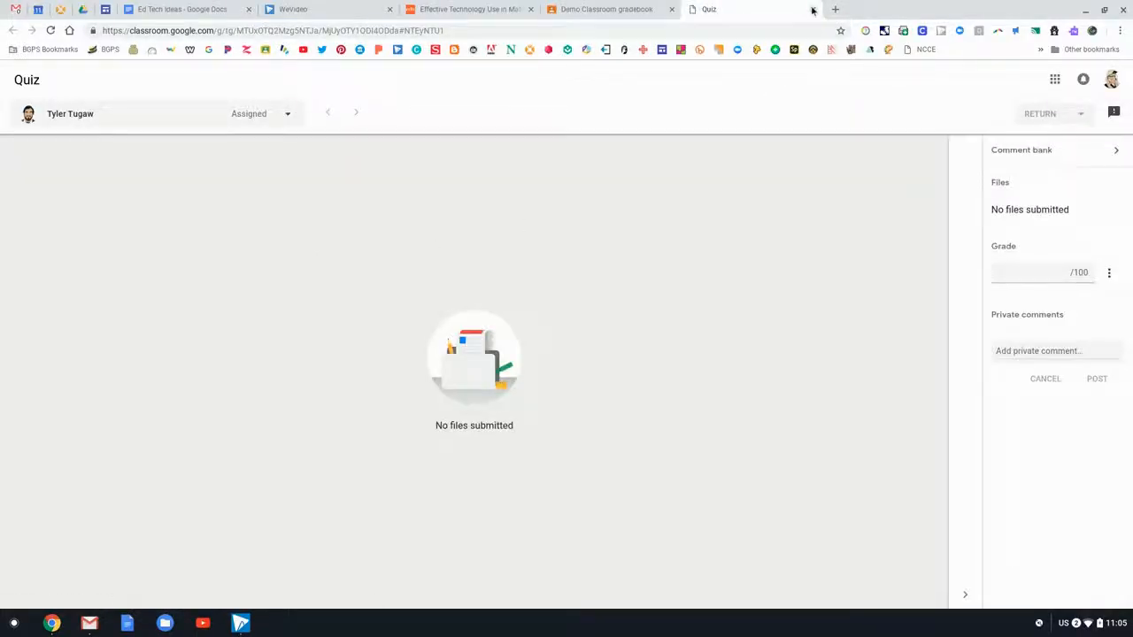
key("ctrl+w")
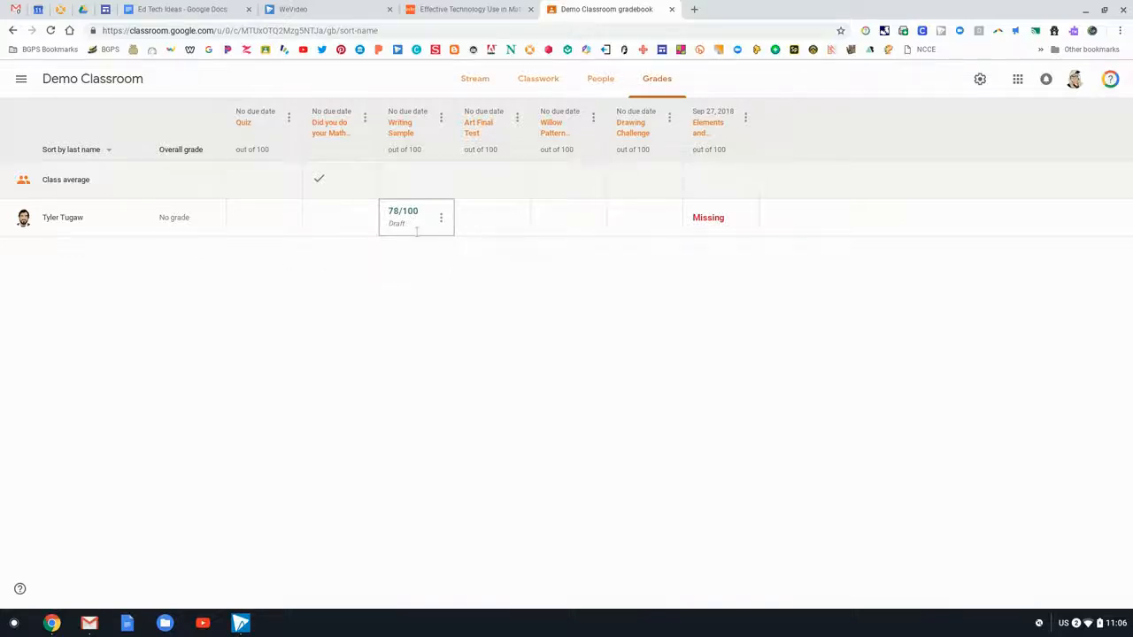
left_click(440, 217)
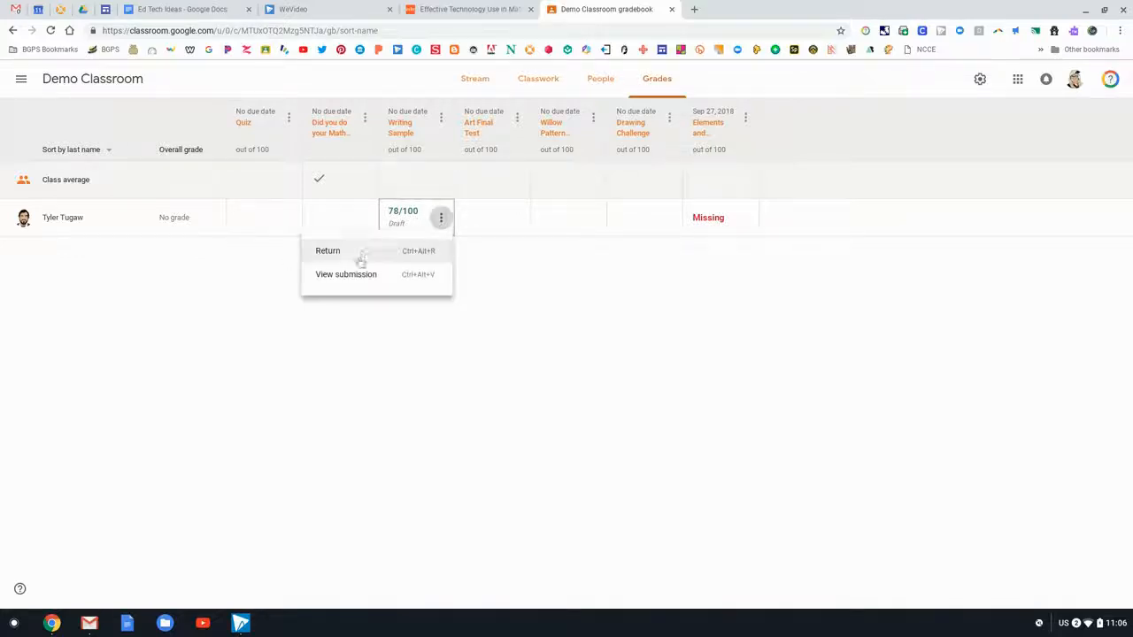
left_click(359, 275)
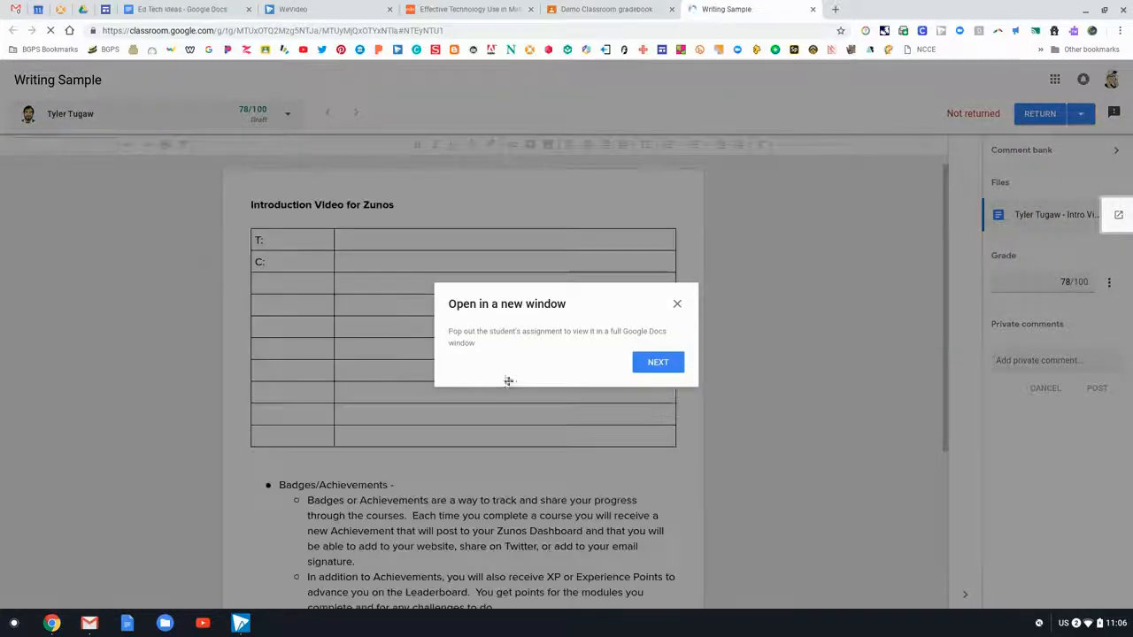
- Dismiss the four grading-tool tips: new window, comment bank, overall grade, and returning work
left_click(658, 368)
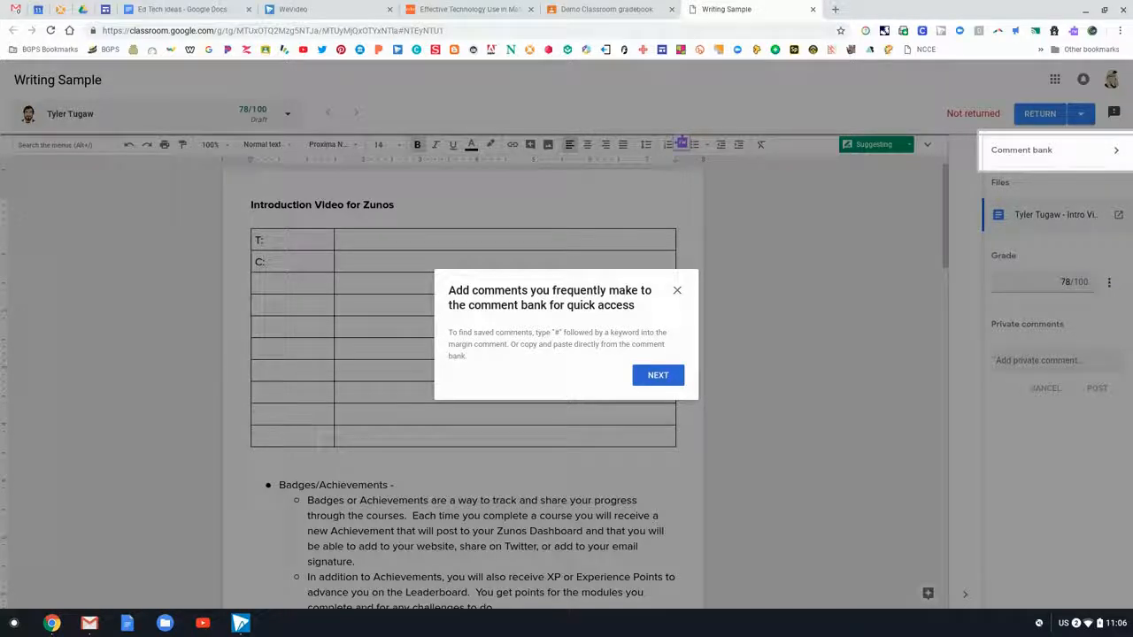
left_click(658, 375)
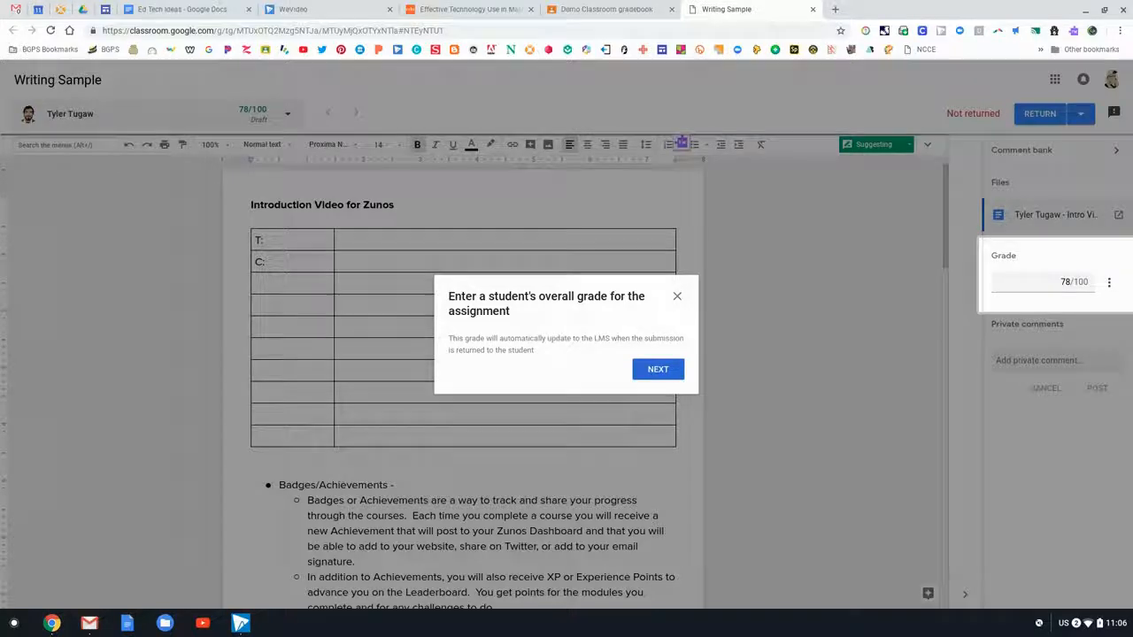
left_click(670, 374)
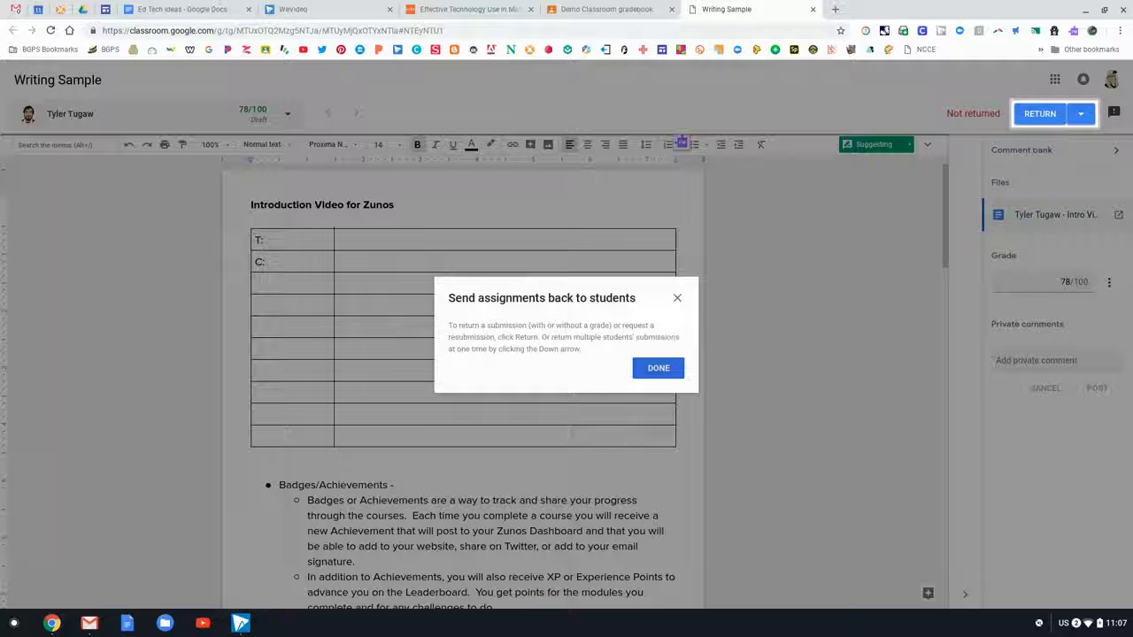
left_click(657, 368)
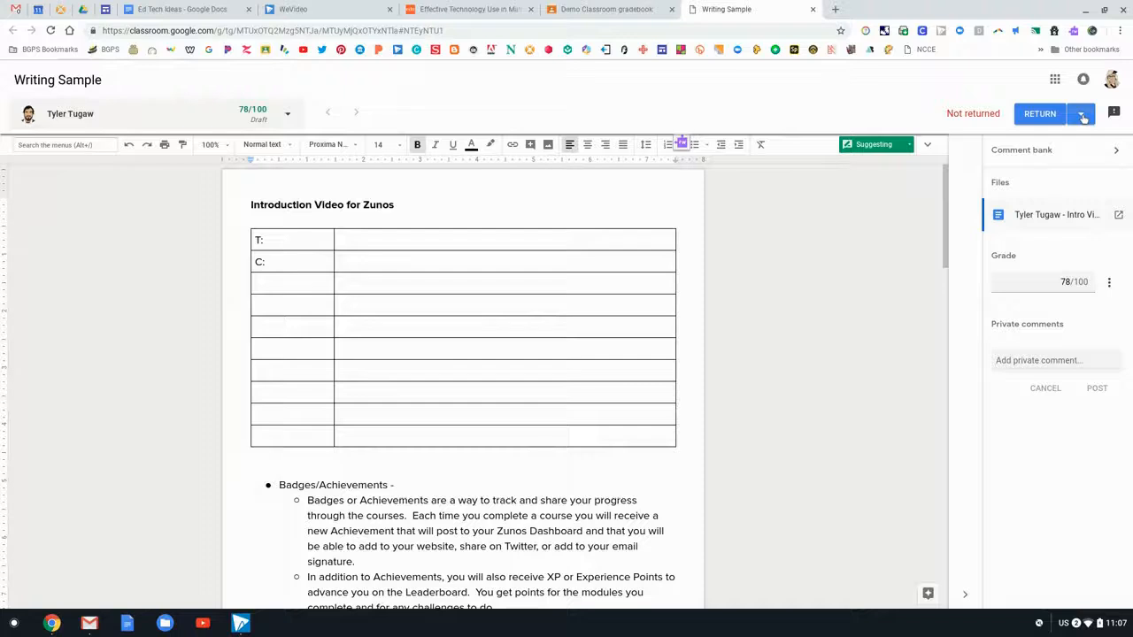
- Add 'Nice detail!' to the comment bank without returning the work, then go back to the grade panel
left_click(1082, 116)
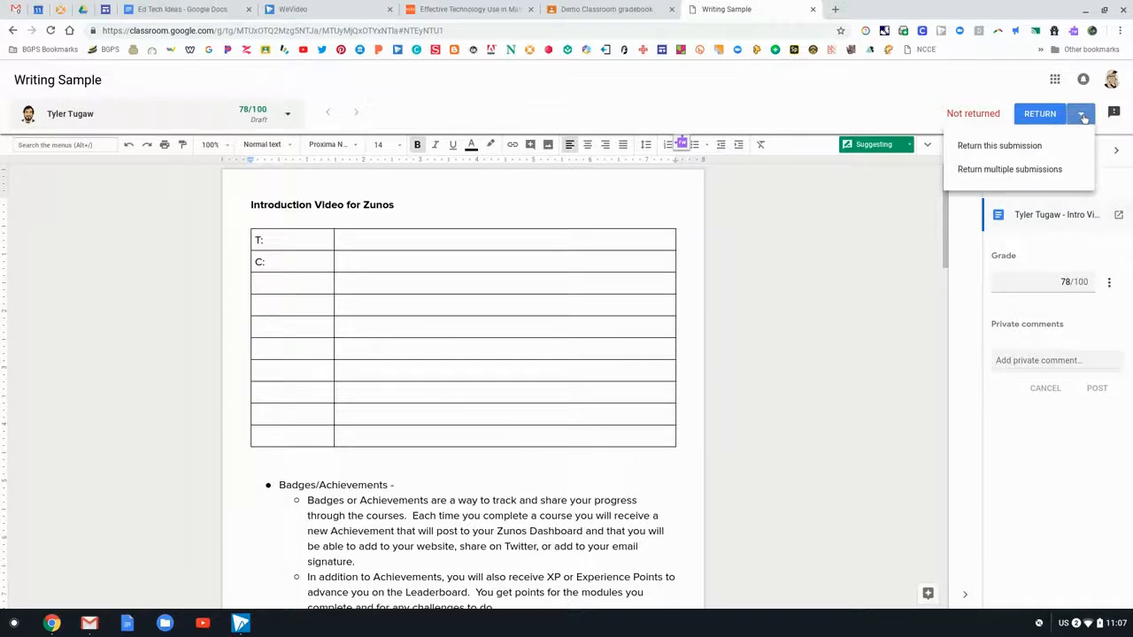
left_click(1081, 116)
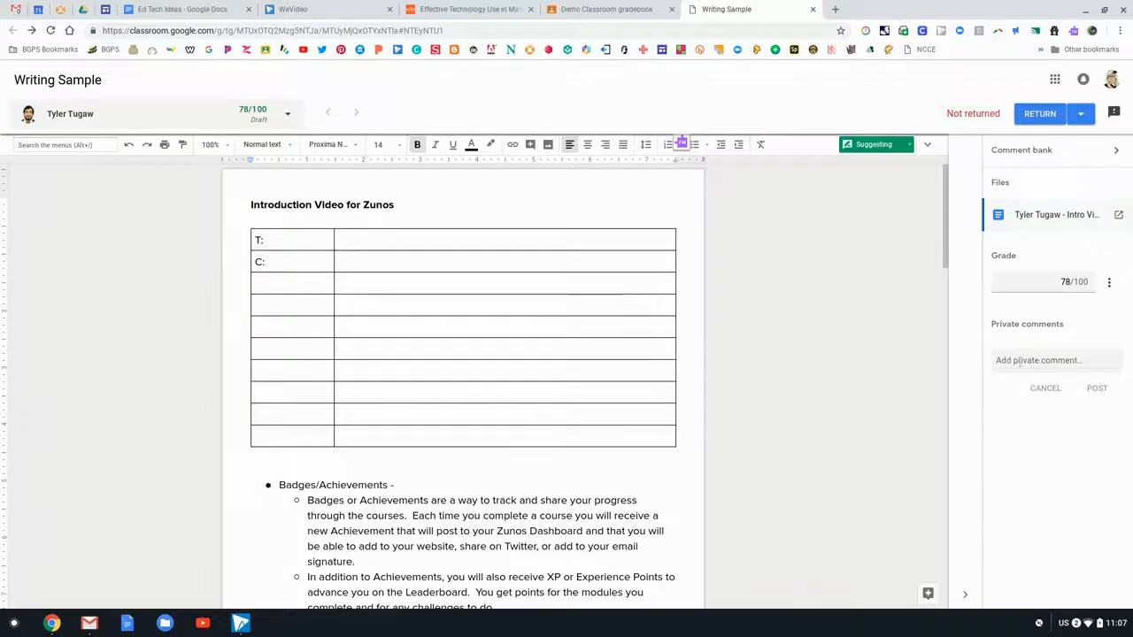
left_click(1115, 150)
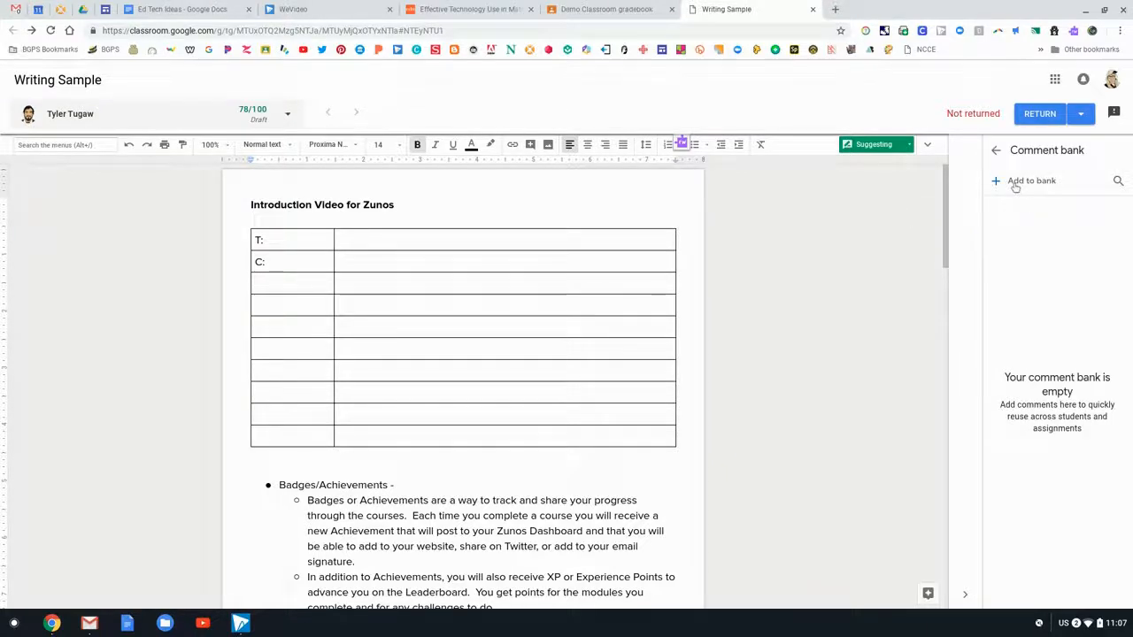
left_click(1017, 182)
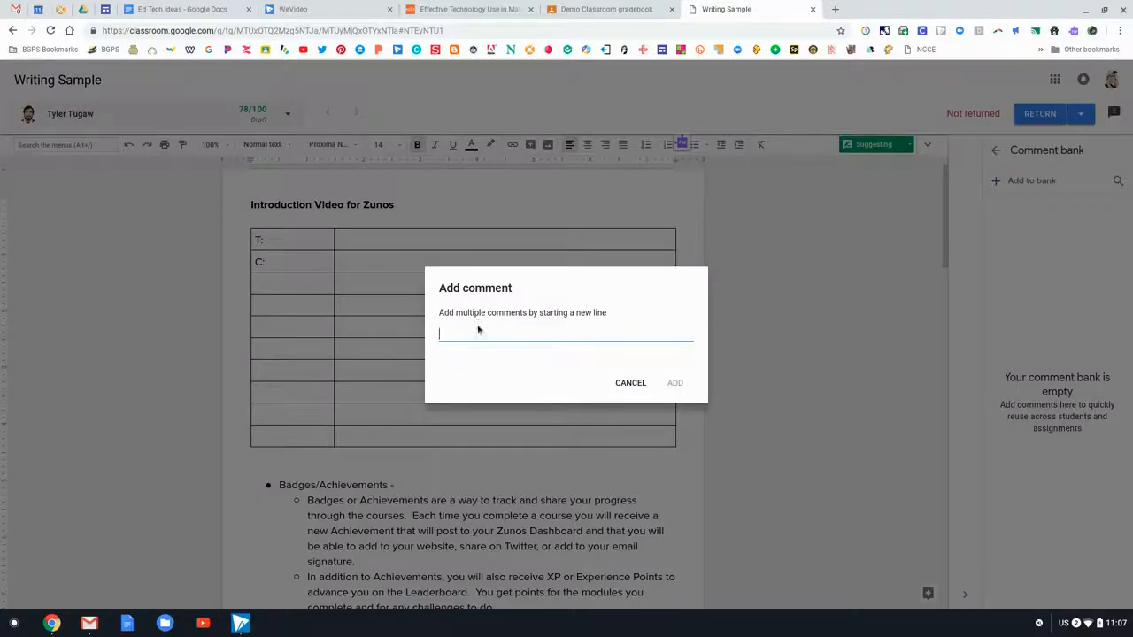
type("Nice detail!")
left_click(675, 384)
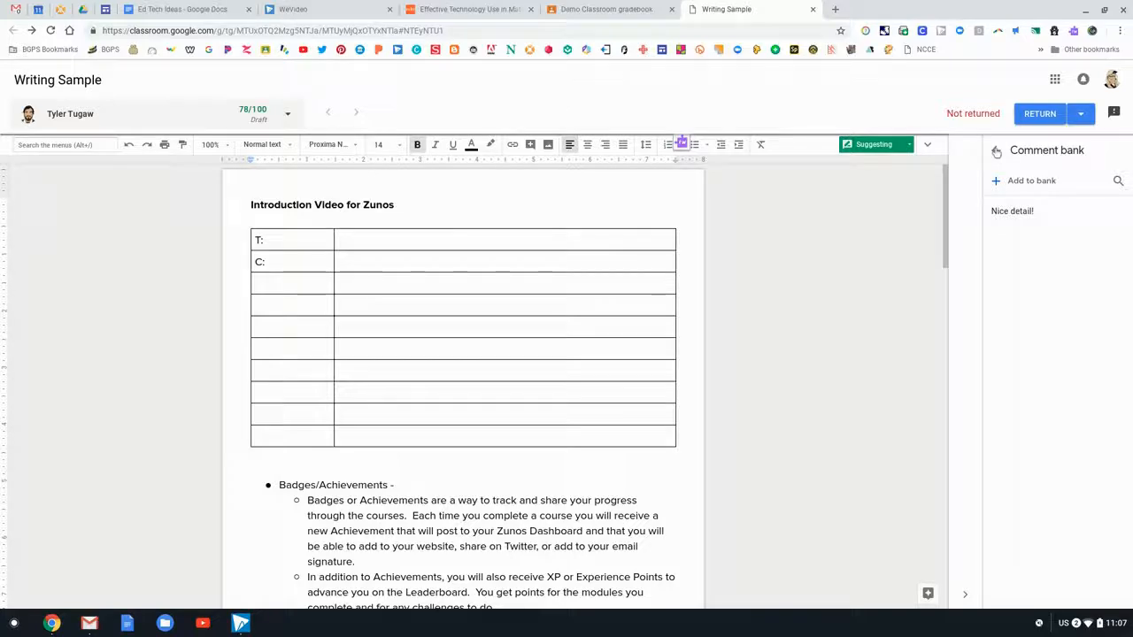
left_click(998, 153)
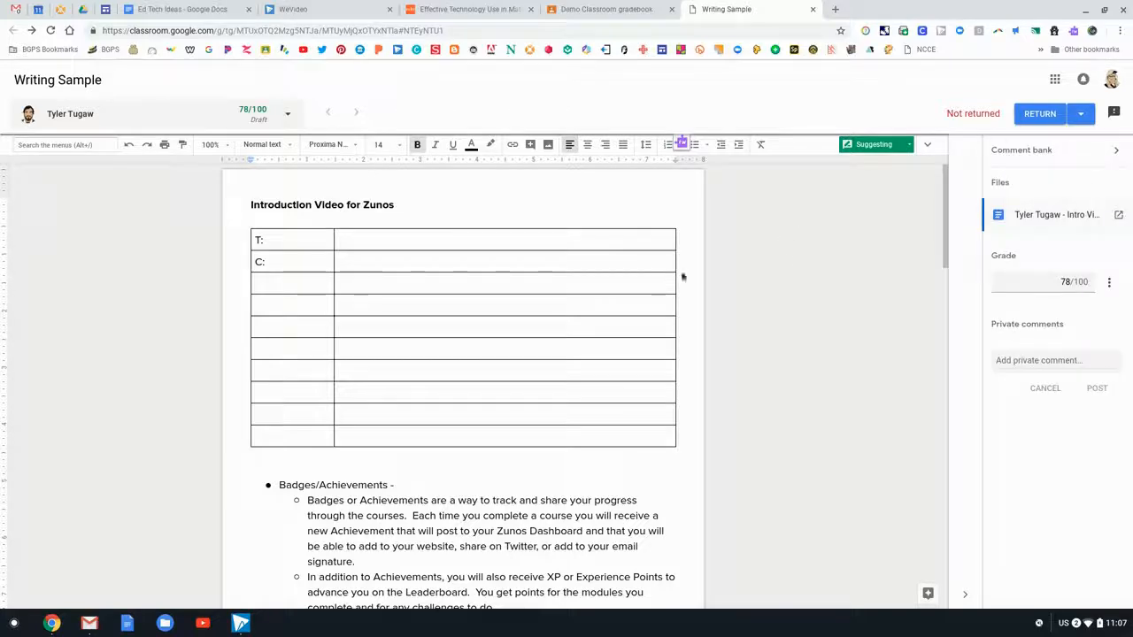
- Post '#detail' as a private comment to the student
left_click(1040, 360)
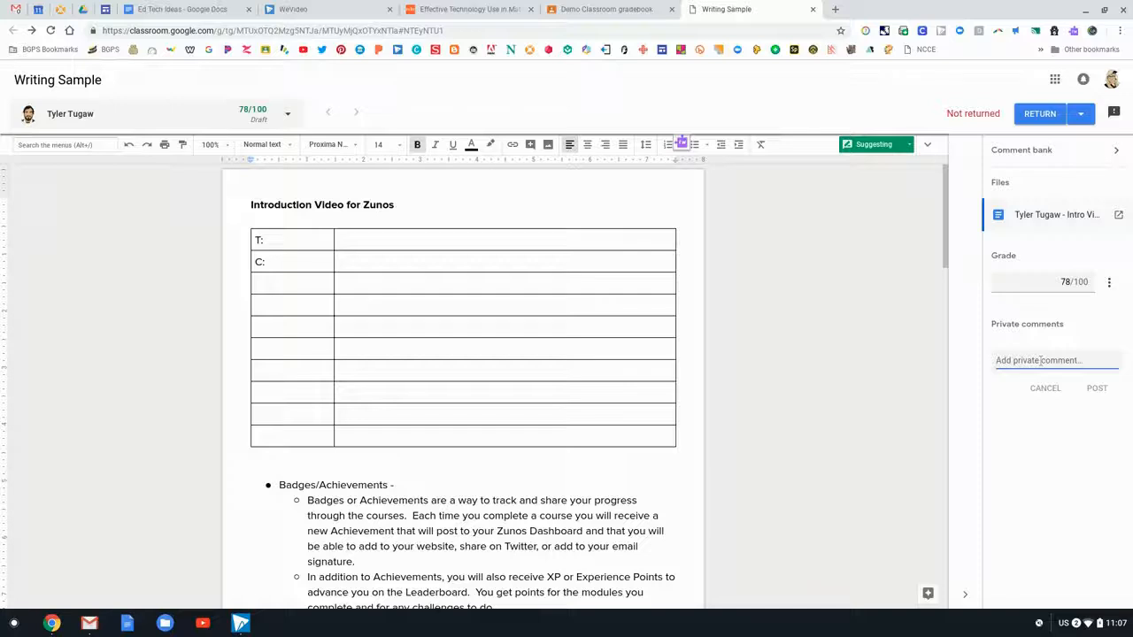
type("#detail")
key("Return")
key("BackSpace")
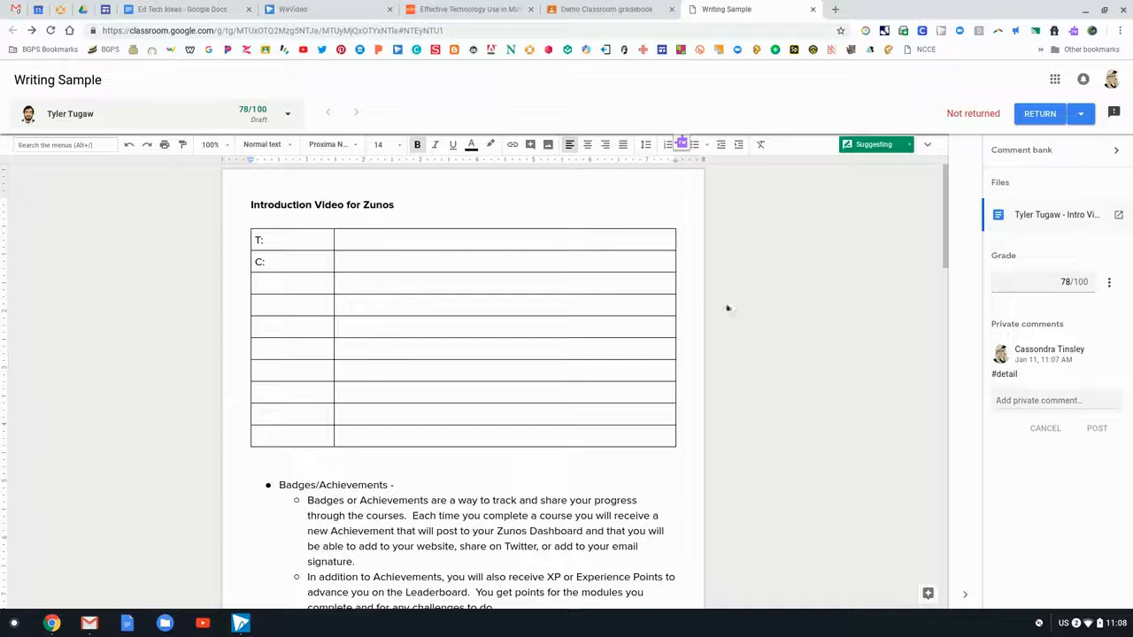
- Comment 'Nice detail!' from the bank on the Introduction Video for Zunos heading
left_click(712, 213)
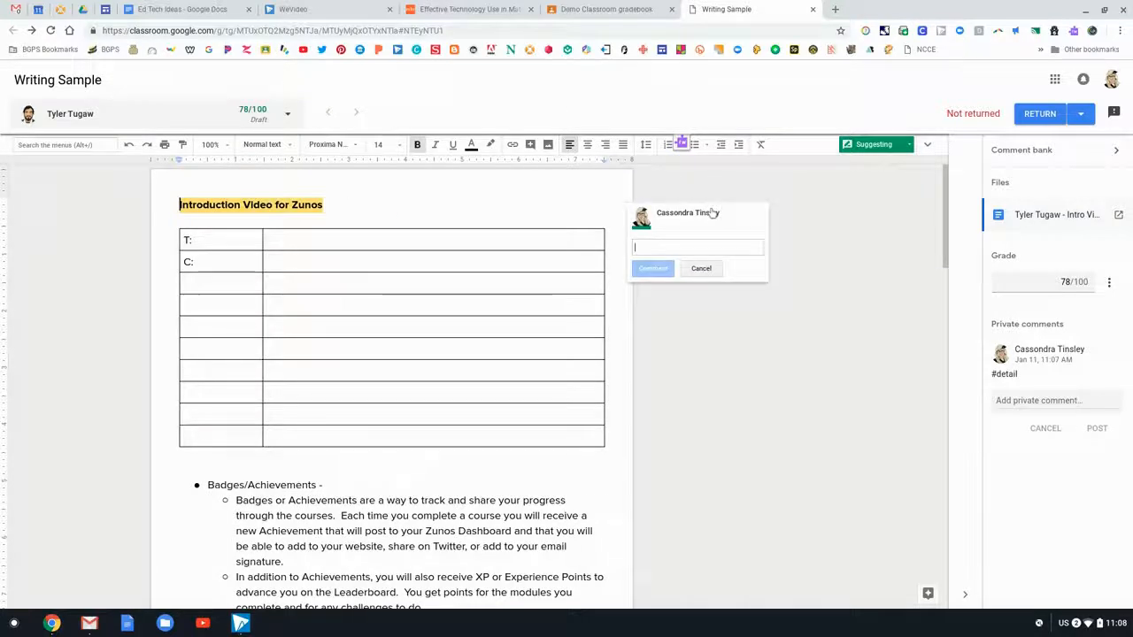
type("#")
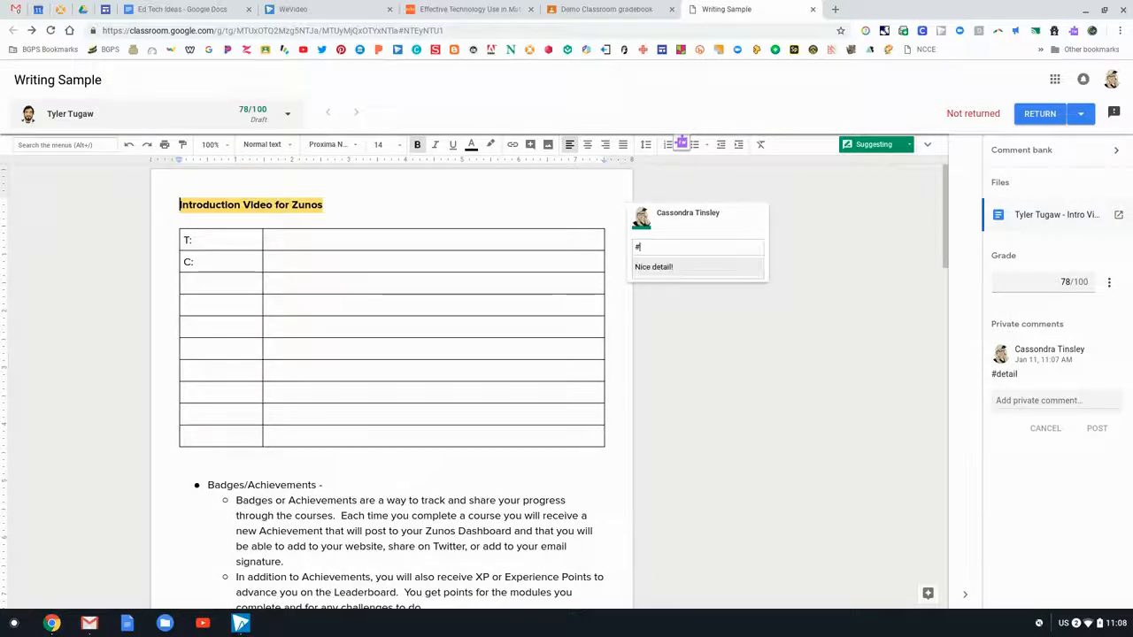
type("d")
left_click(655, 269)
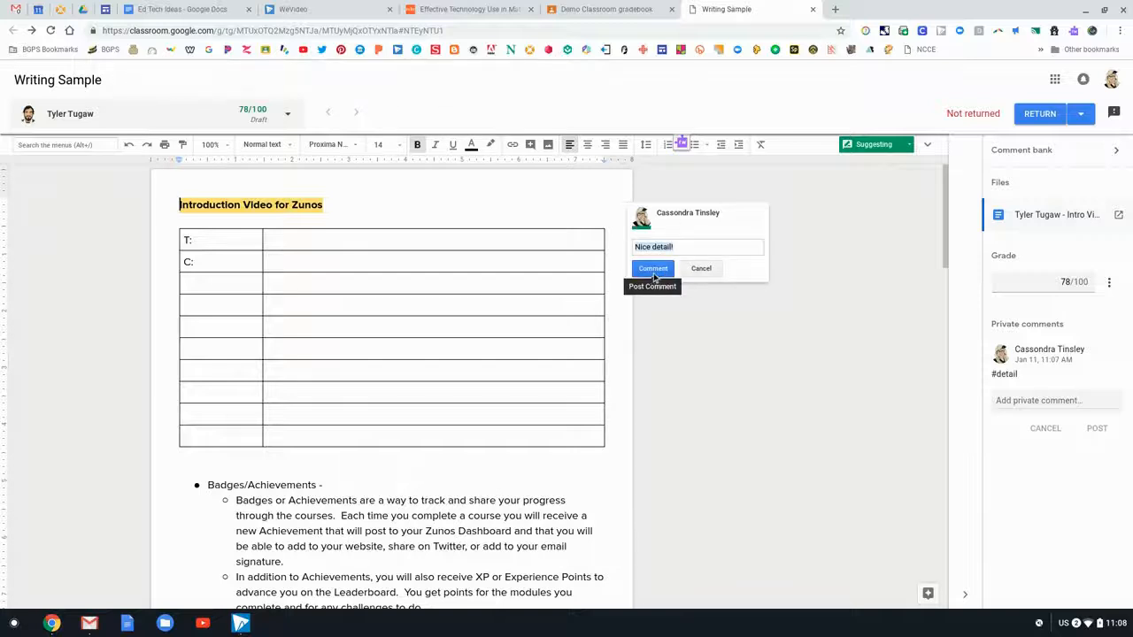
left_click(653, 269)
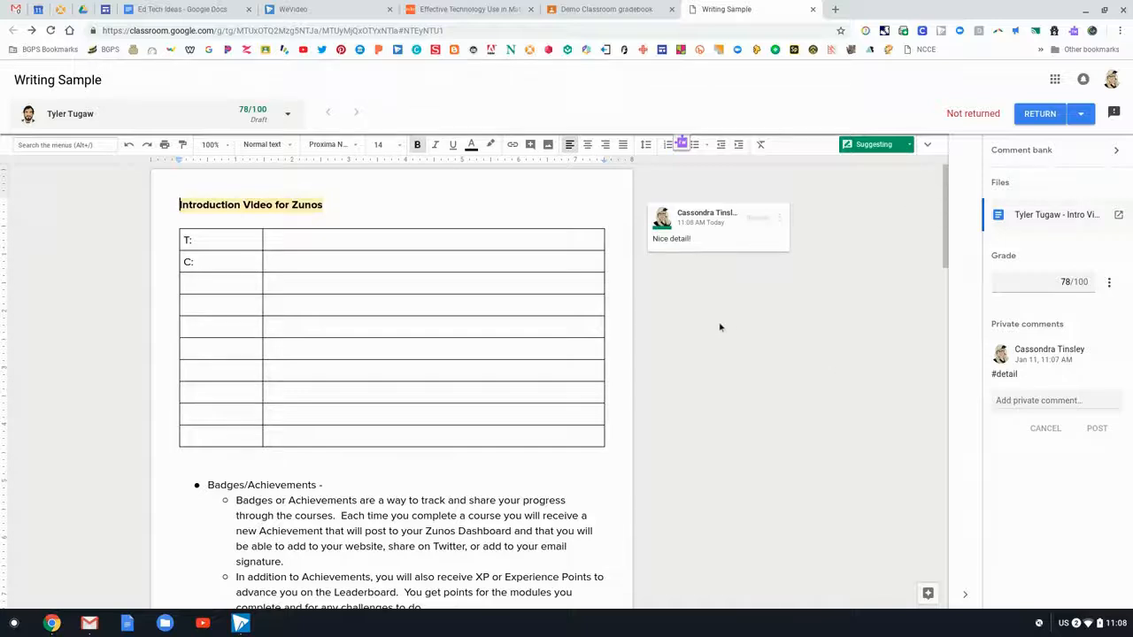
- Cancel returning the Writing Sample, leaving it at a draft 78, and close its grading tab
left_click(1022, 400)
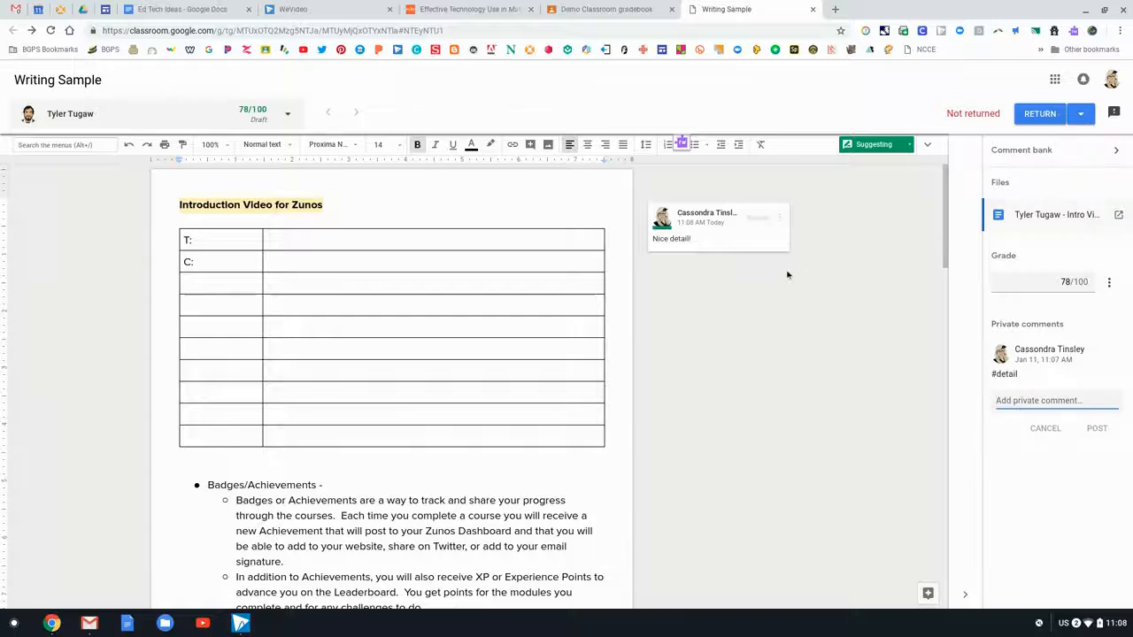
left_click(1109, 283)
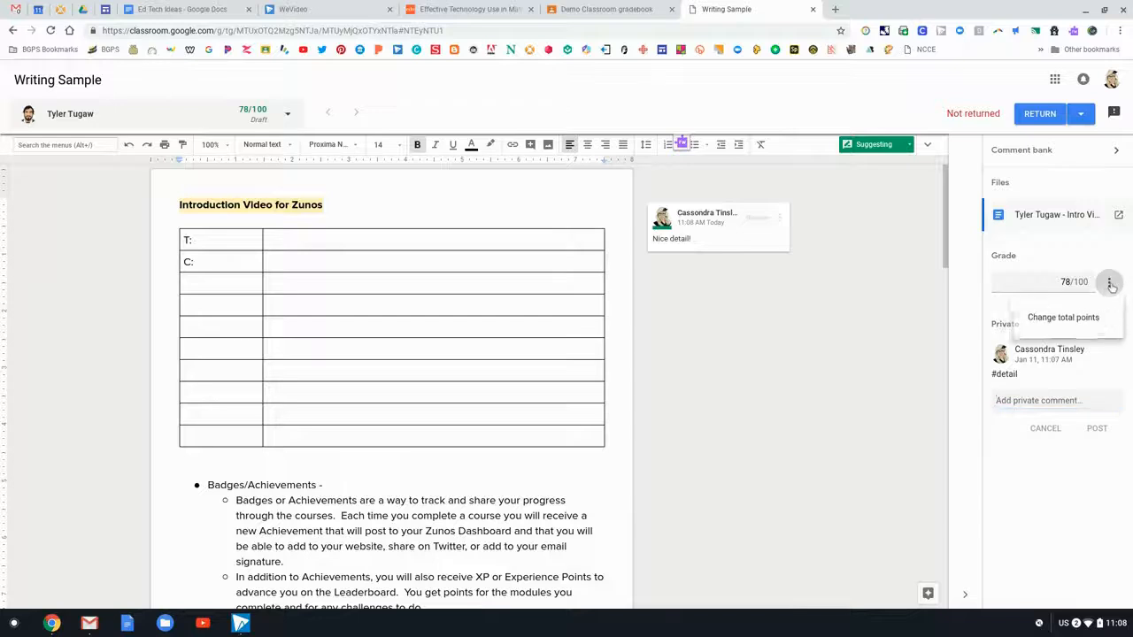
left_click(1110, 284)
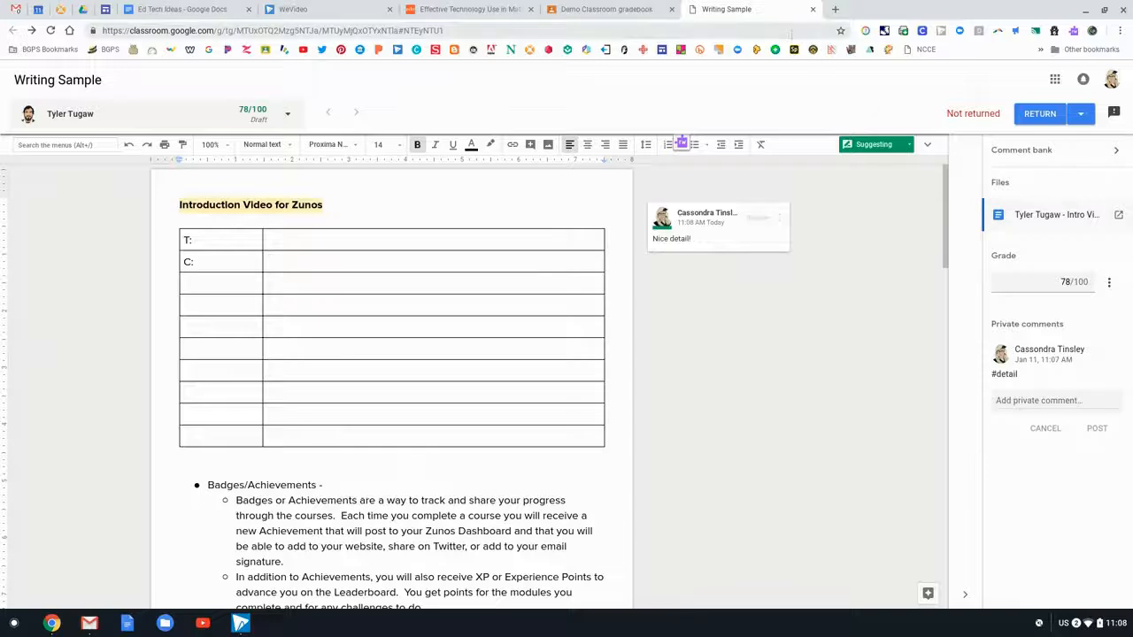
left_click(1044, 116)
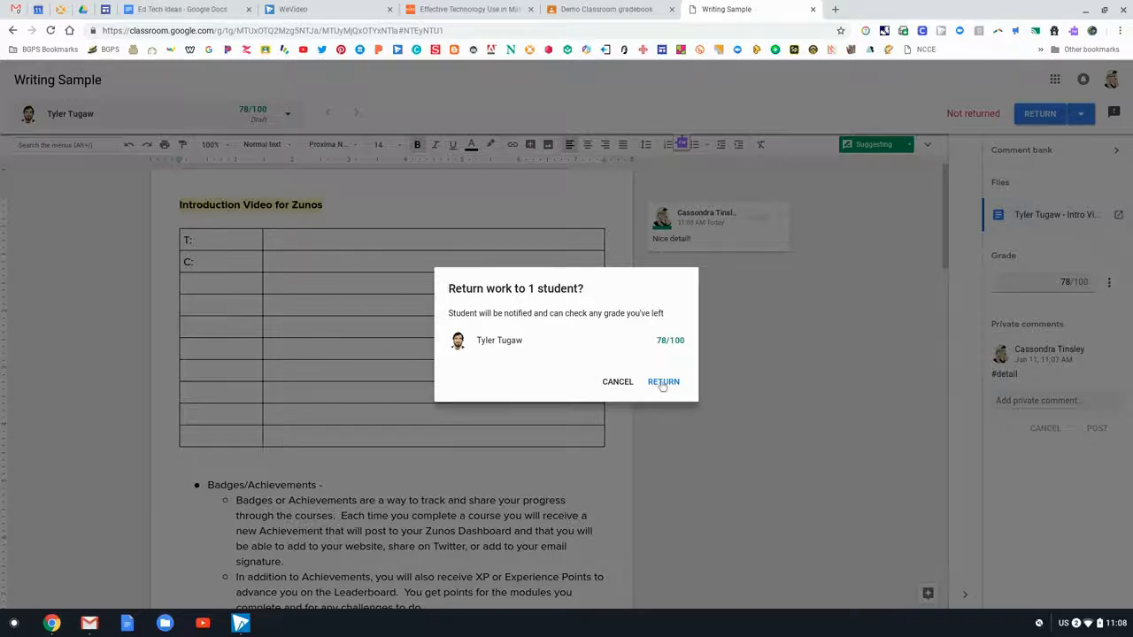
left_click(622, 383)
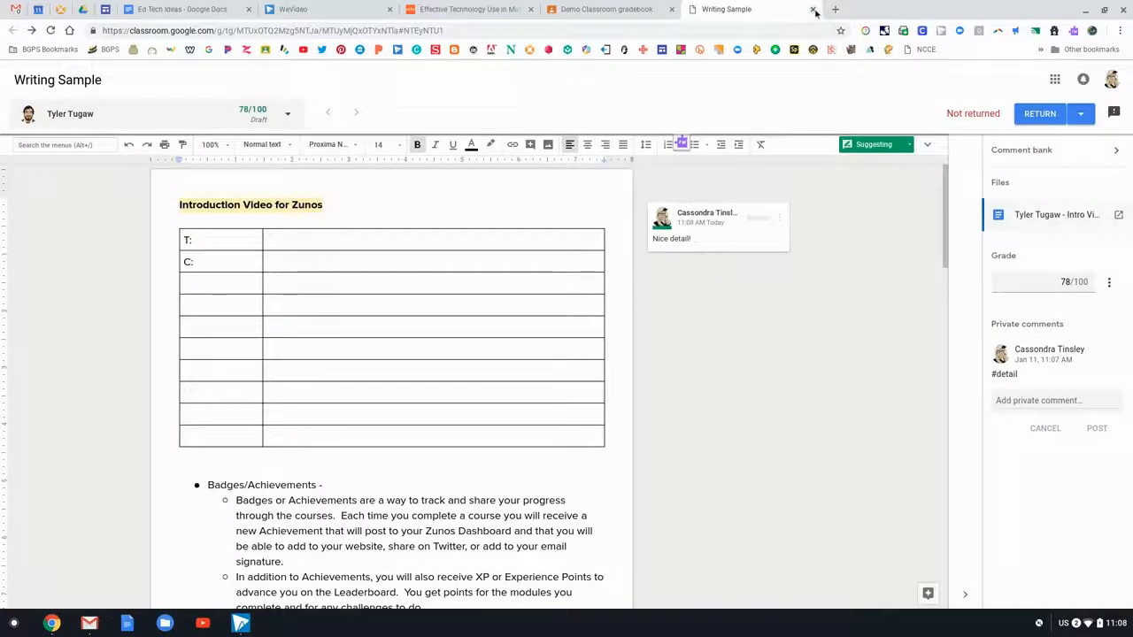
left_click(813, 10)
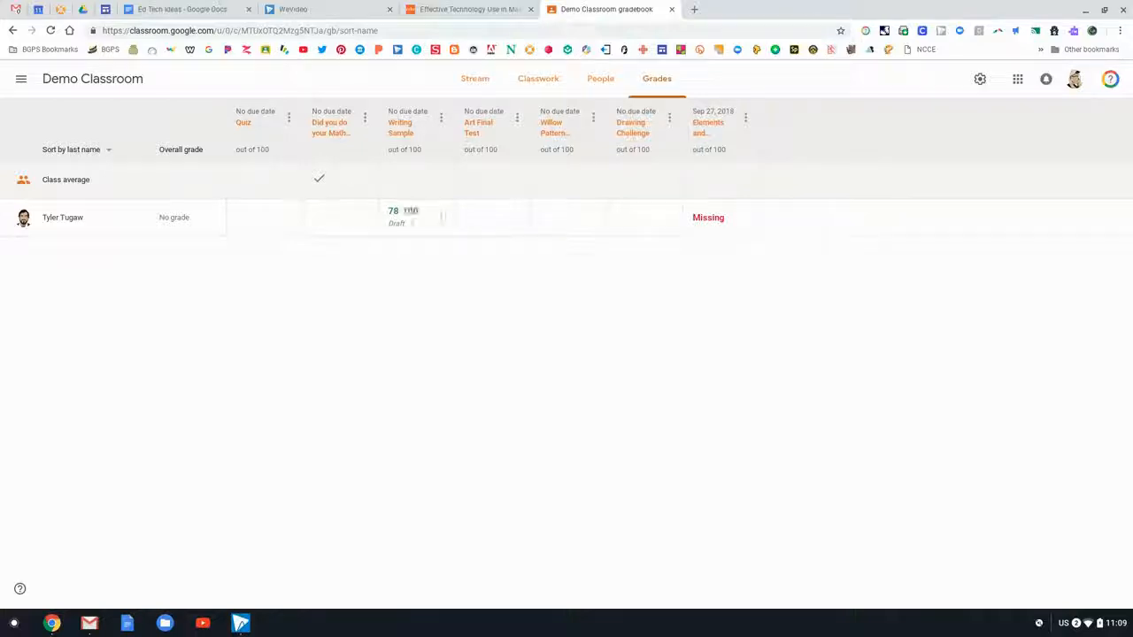
left_click(323, 221)
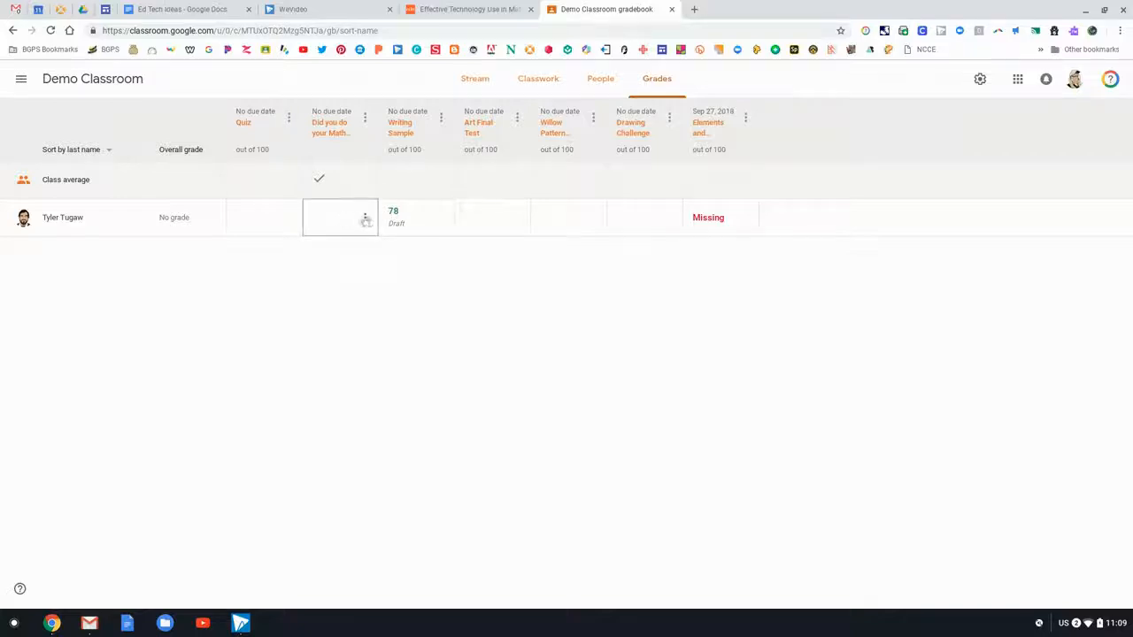
left_click(365, 218)
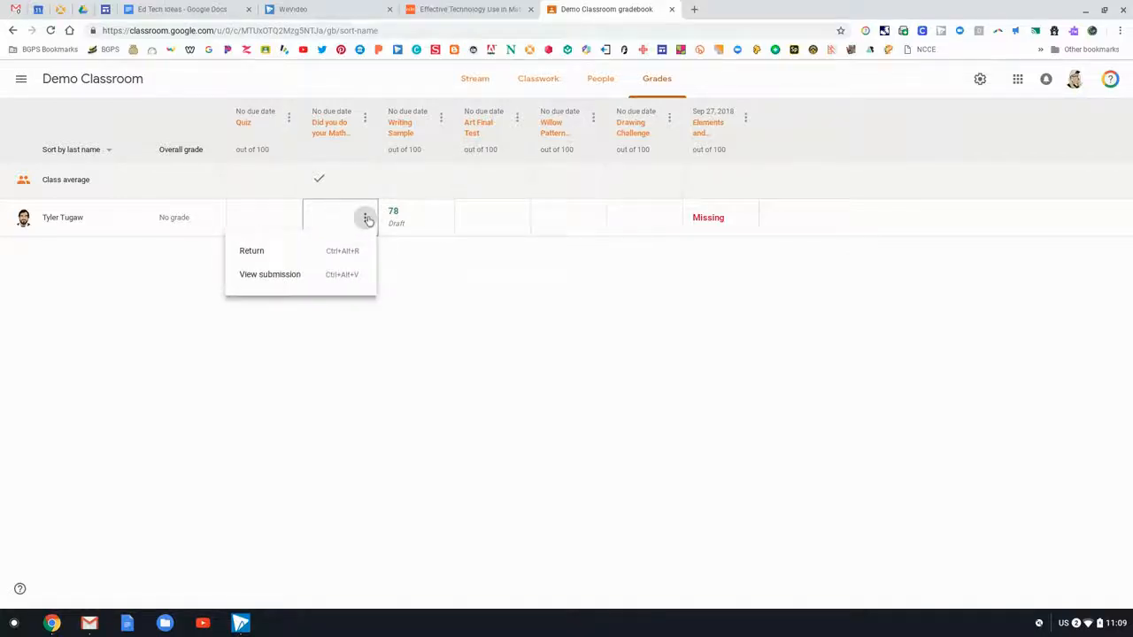
left_click(364, 218)
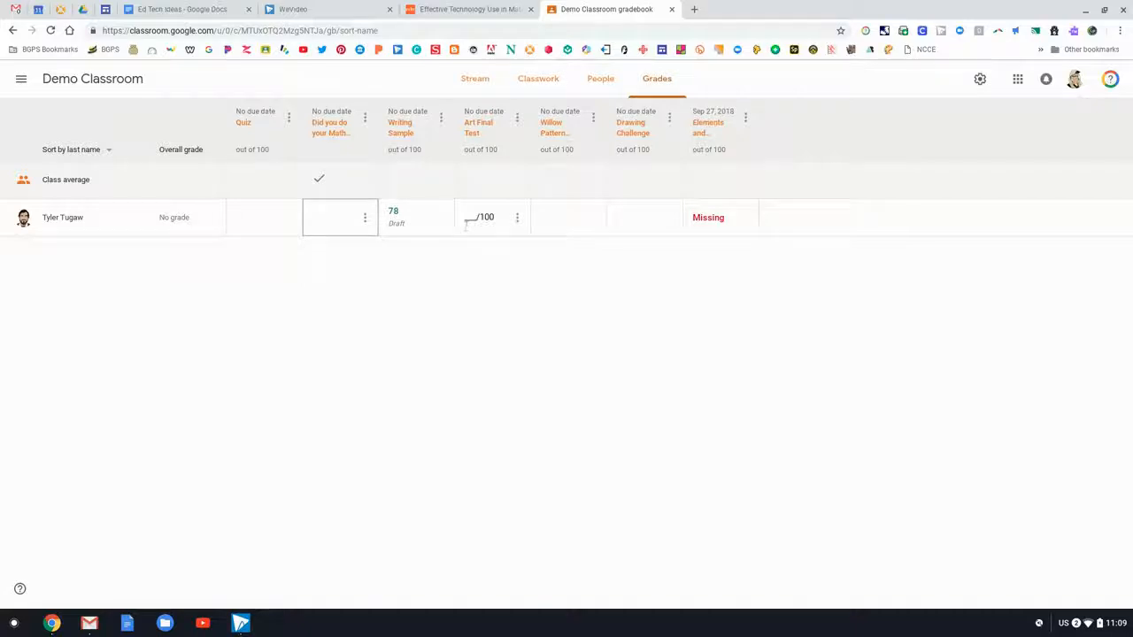